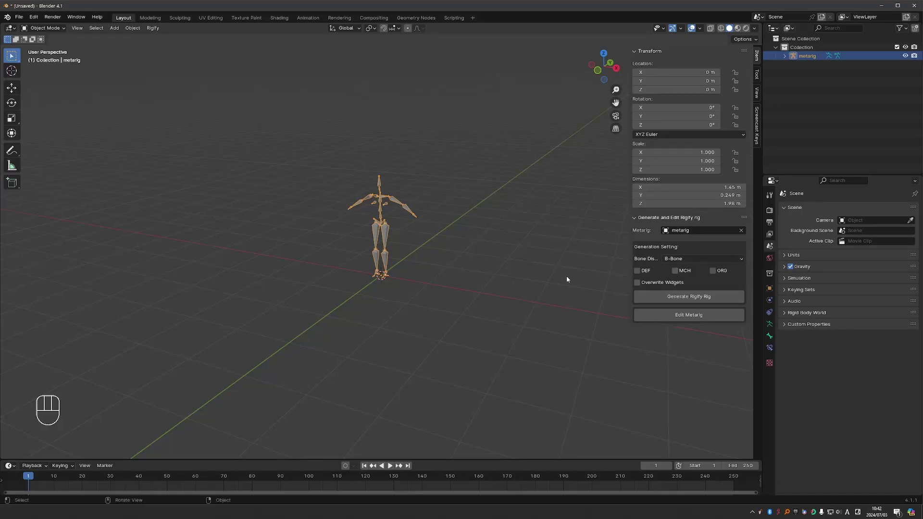
Generate the Rigify rig, then regenerate it with the DEF deform bones included.
click(673, 297)
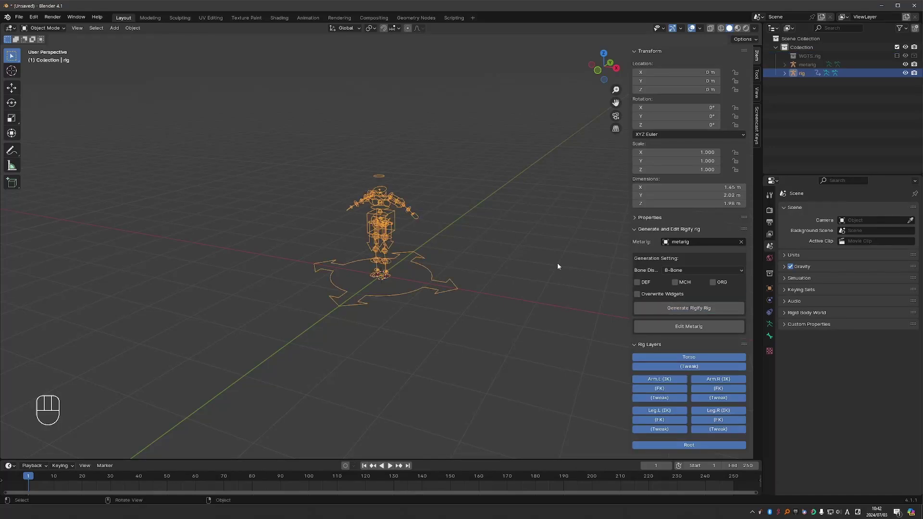
click(645, 283)
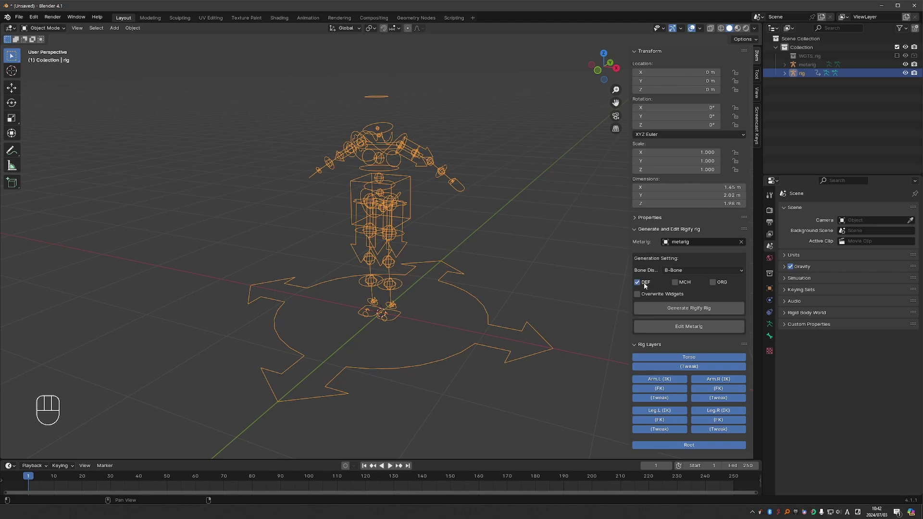
click(682, 310)
scroll(316, 166, up, 4)
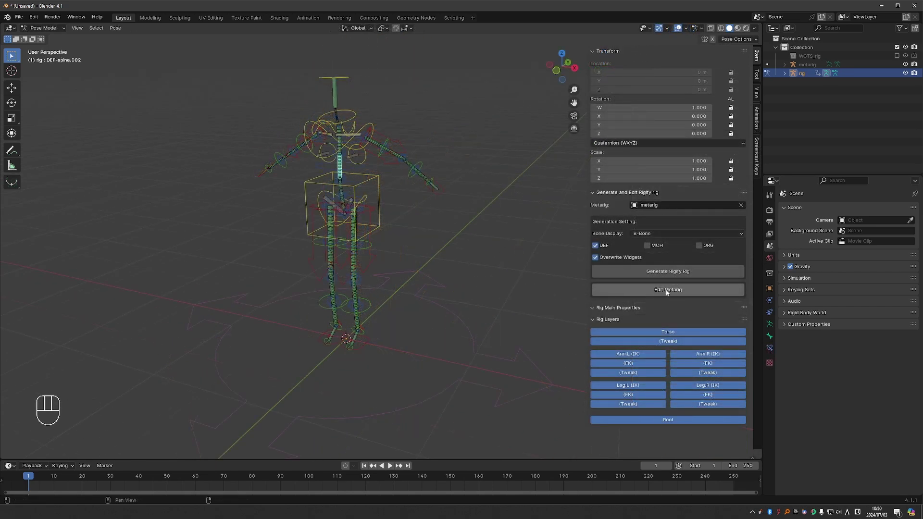
Use Edit Metarig to raise the upper_arm.L bone, then regenerate the Rigify rig.
click(665, 291)
key(g)
click(366, 131)
key(g)
click(359, 77)
click(627, 265)
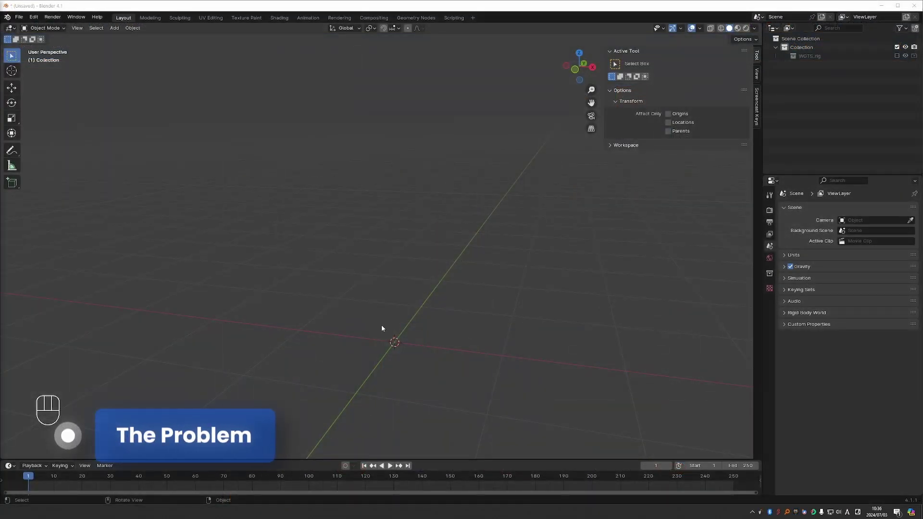
Add an Armature > Basic > Basic Human metarig and generate a Rigify rig from it.
key(shift+a)
mouse_move(375, 330)
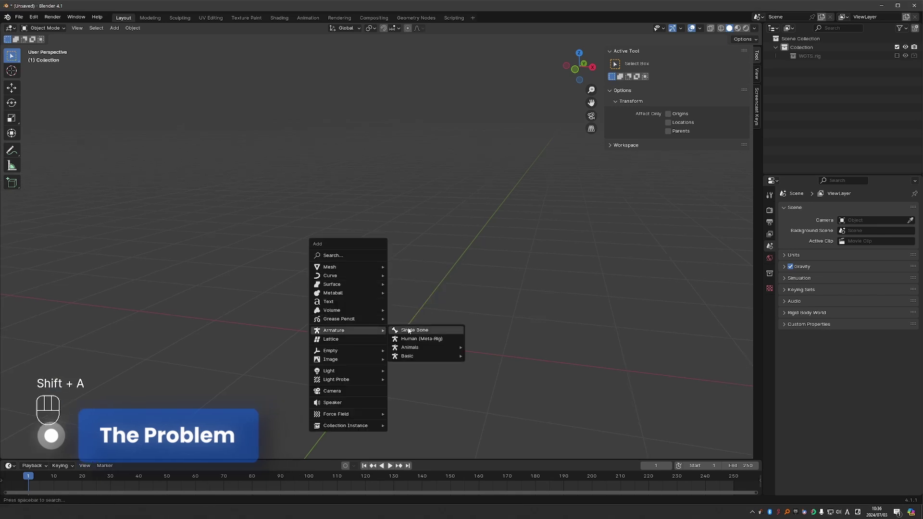
mouse_move(433, 355)
click(497, 365)
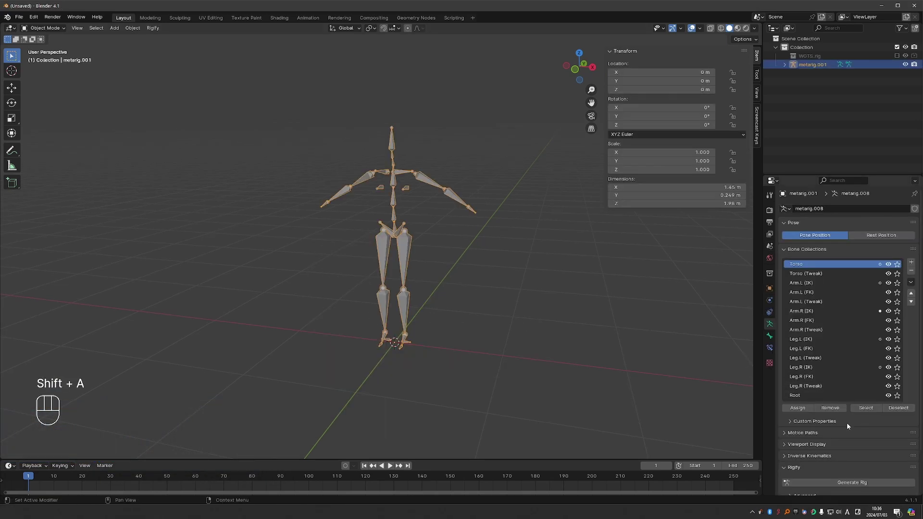
scroll(845, 427, down, 3)
click(860, 435)
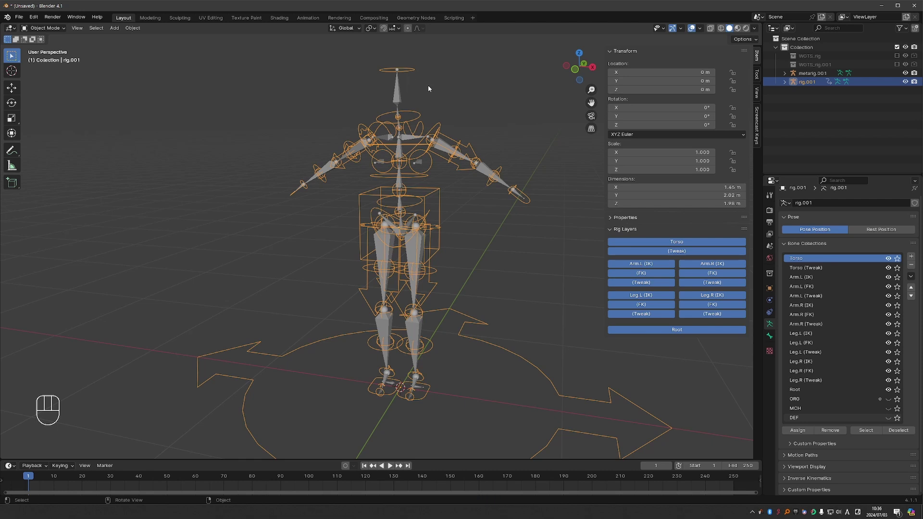
Hide metarig.001 in the Outliner and switch rig.001 into Pose Mode.
click(905, 73)
key(Tab)
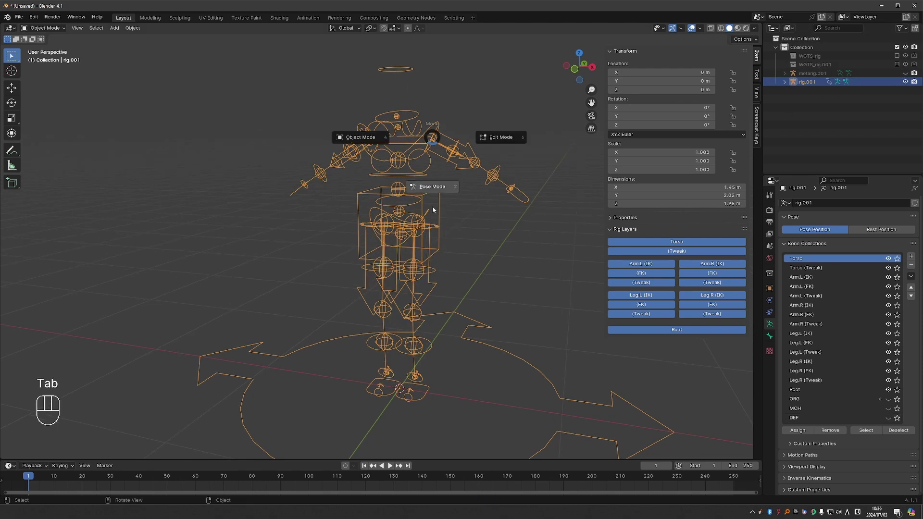
click(428, 189)
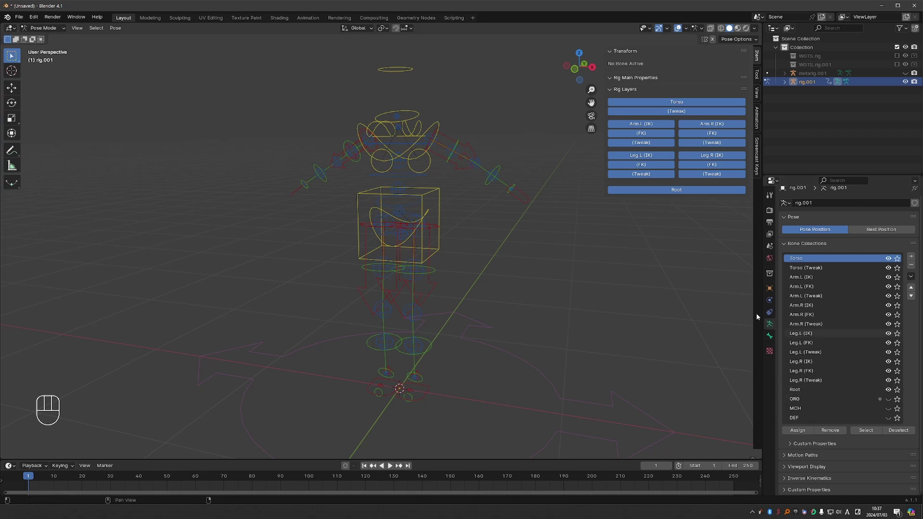
Show the DEF bone collection, select the chest control, and return to Object Mode.
click(888, 417)
click(437, 149)
key(r)
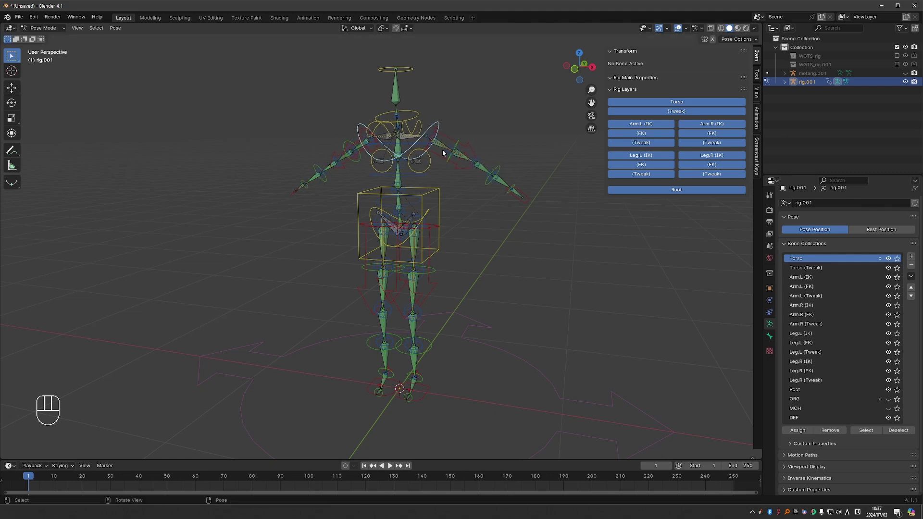
key(Tab)
click(387, 156)
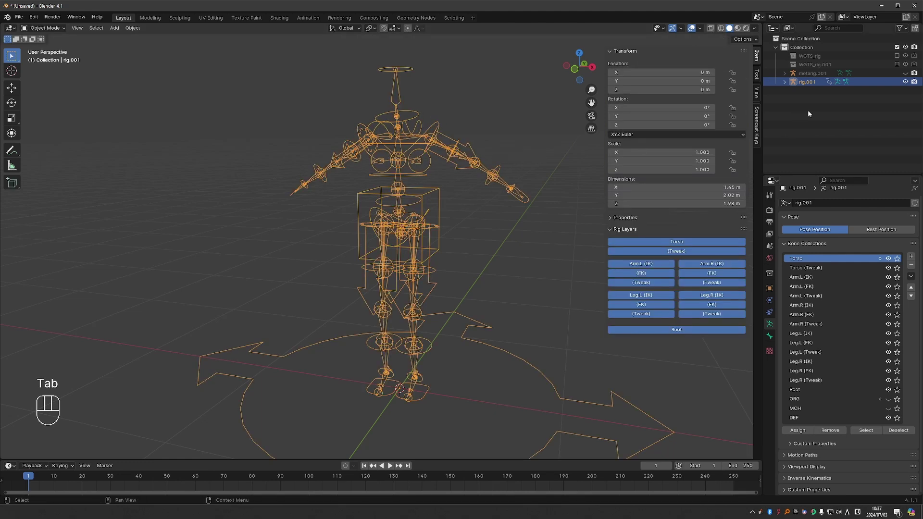
Unhide and select metarig.001, then toggle it into Edit Mode and back out.
click(906, 74)
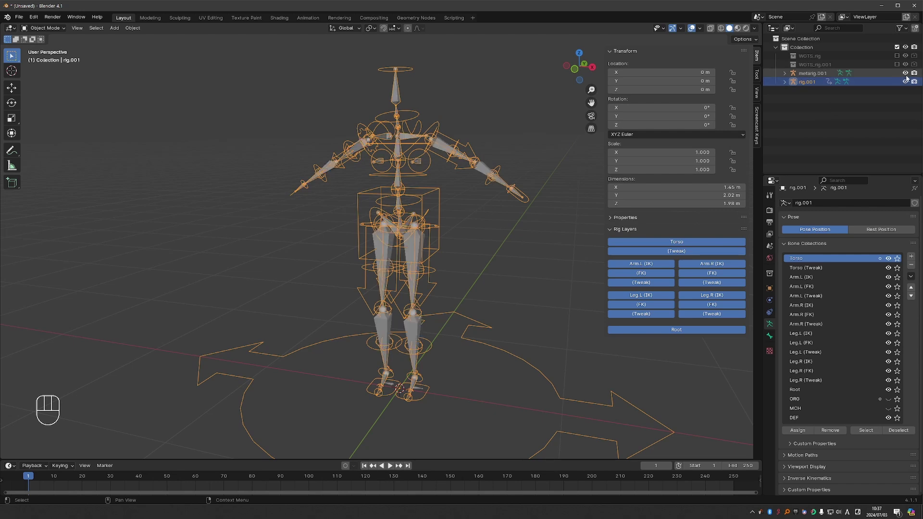
click(822, 71)
key(Tab)
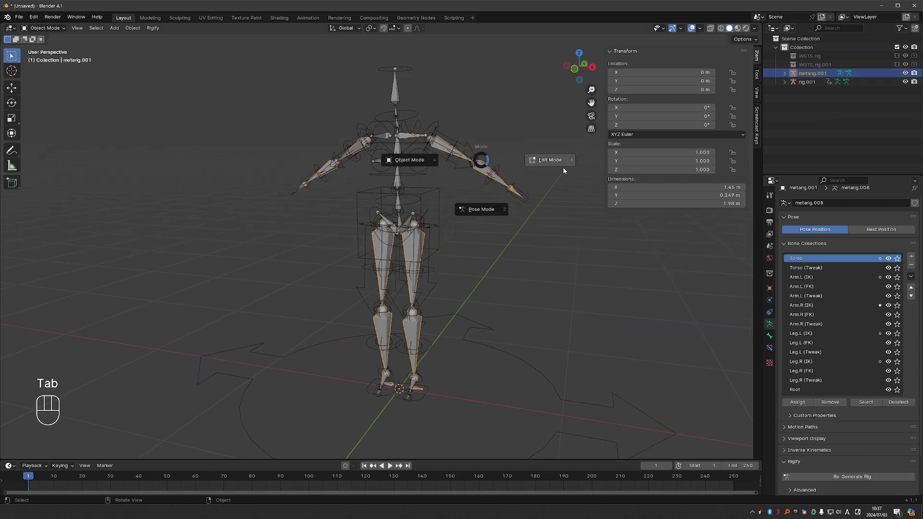
click(564, 172)
key(Tab)
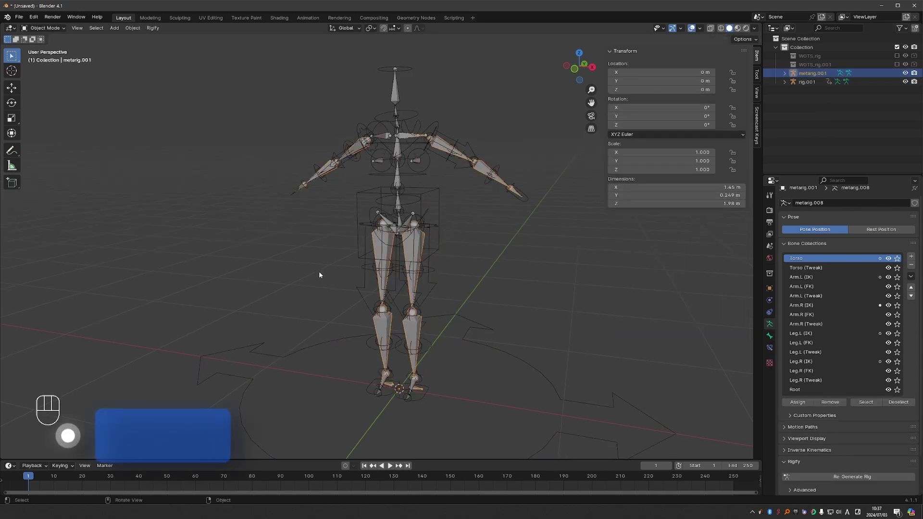
click(33, 16)
Install rigify_generate_plus.py in Preferences and enable Object: Rigify Generate and Edit.
click(56, 127)
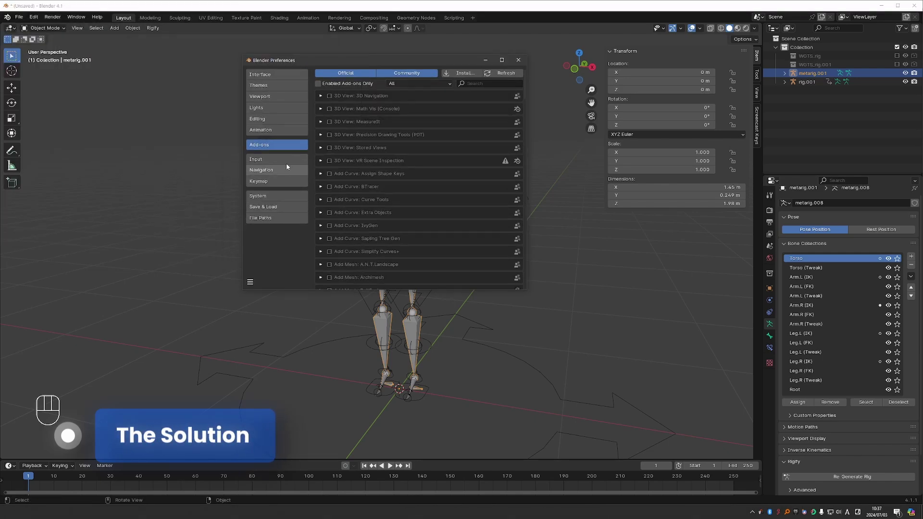
click(462, 72)
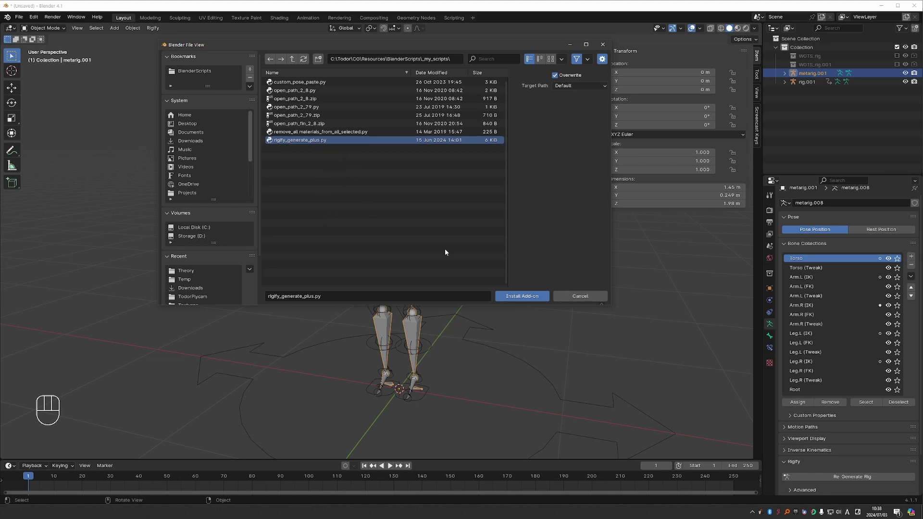
click(529, 296)
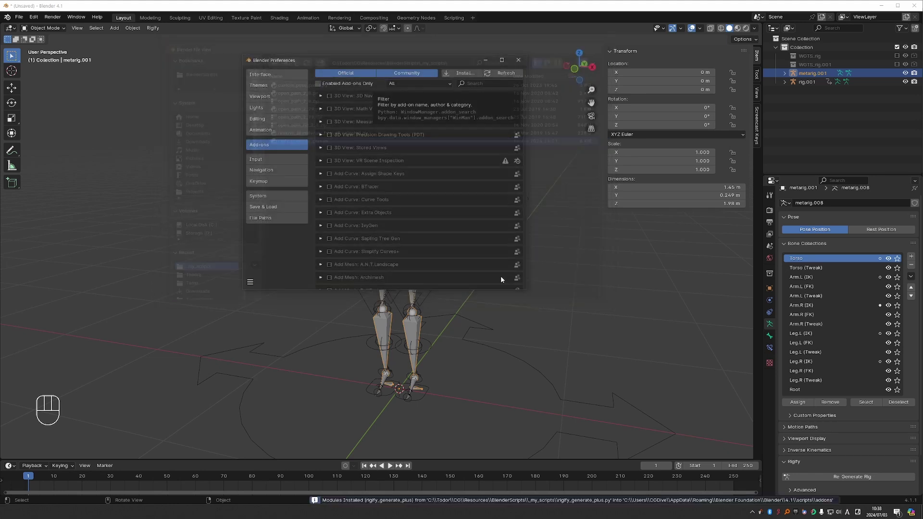
click(330, 96)
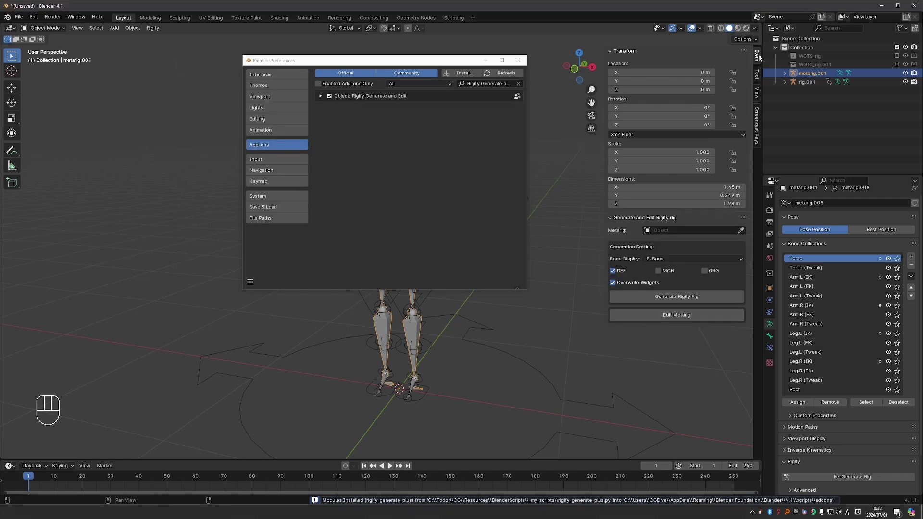
click(518, 60)
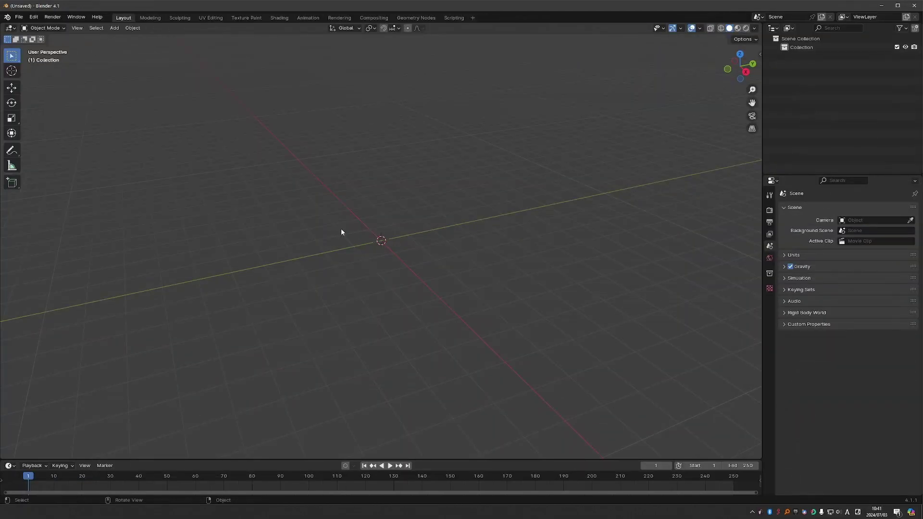
Add an Armature > Basic > Basic Human metarig to the scene.
key(shift+a)
mouse_move(329, 303)
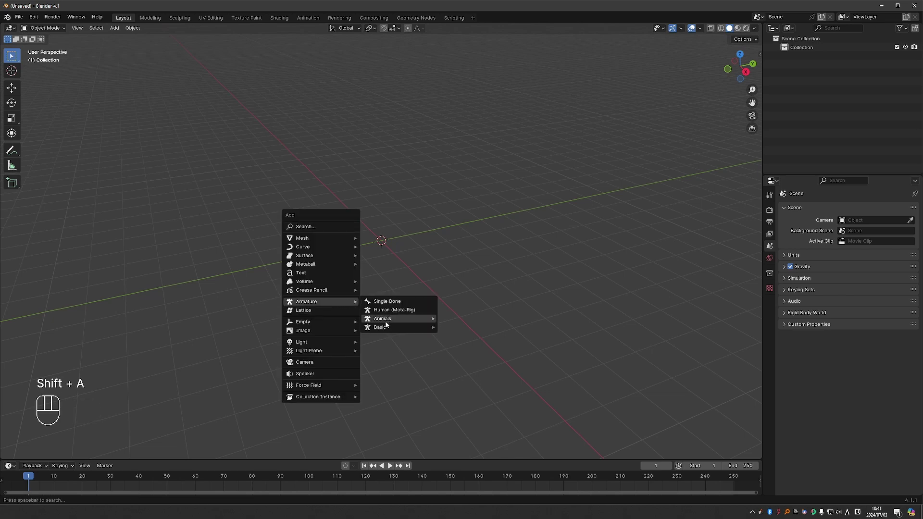
mouse_move(387, 327)
click(483, 336)
middle_drag(386, 228, 440, 229)
Set the sidebar Metarig field to 'metarig' and generate the Rigify rig.
key(n)
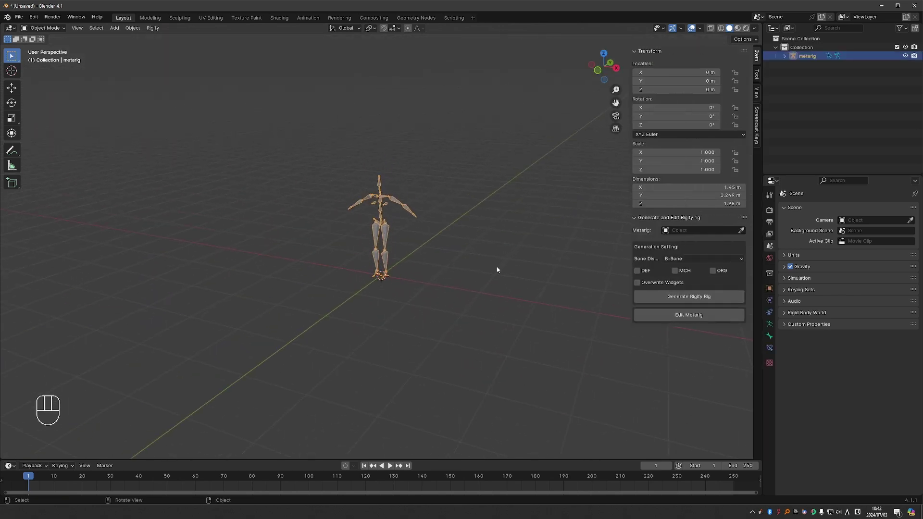
click(681, 234)
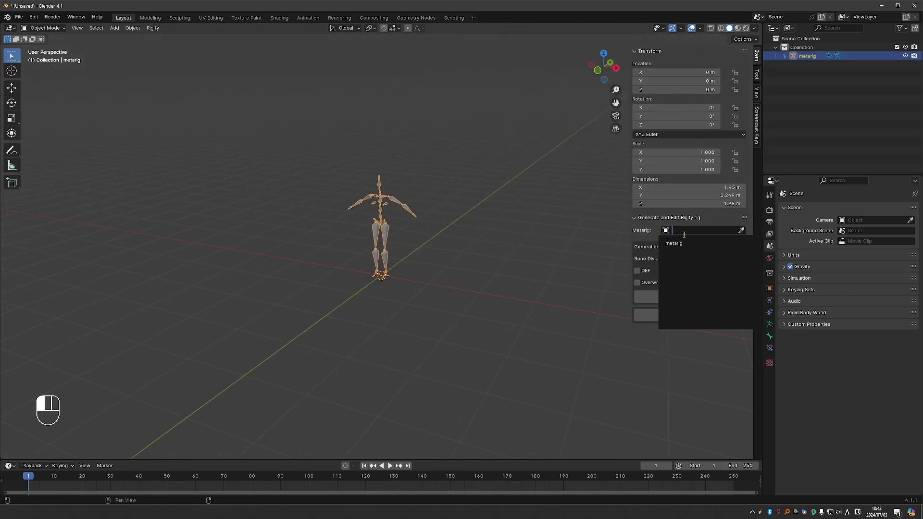
click(679, 241)
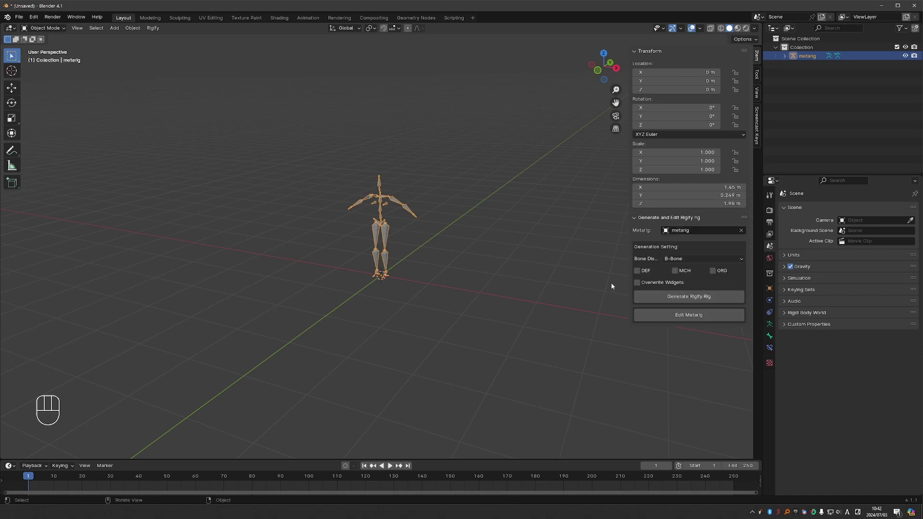
click(673, 298)
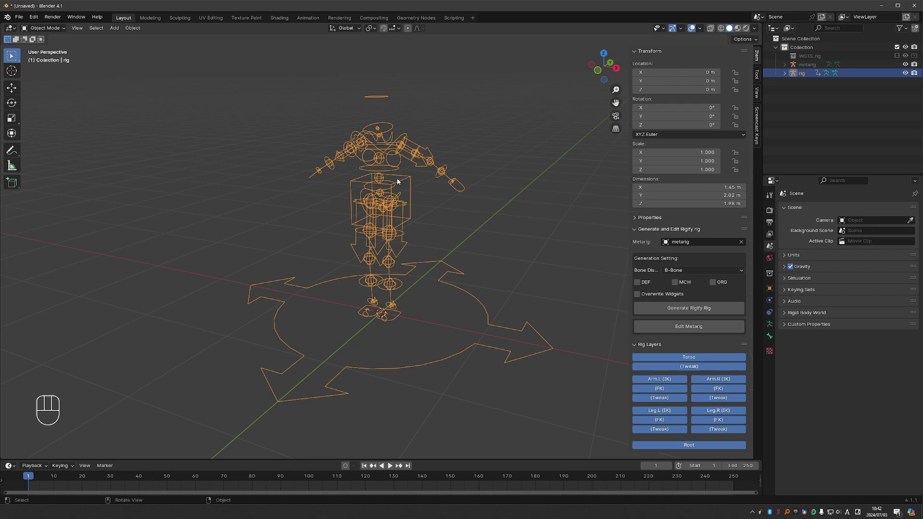
Tick DEF and regenerate the rig with deform bones included.
click(643, 282)
click(681, 312)
scroll(381, 131, up, 6)
Switch the rig to Pose Mode, select DEF-spine.002, and enable Overwrite Widgets.
key(Tab)
click(387, 210)
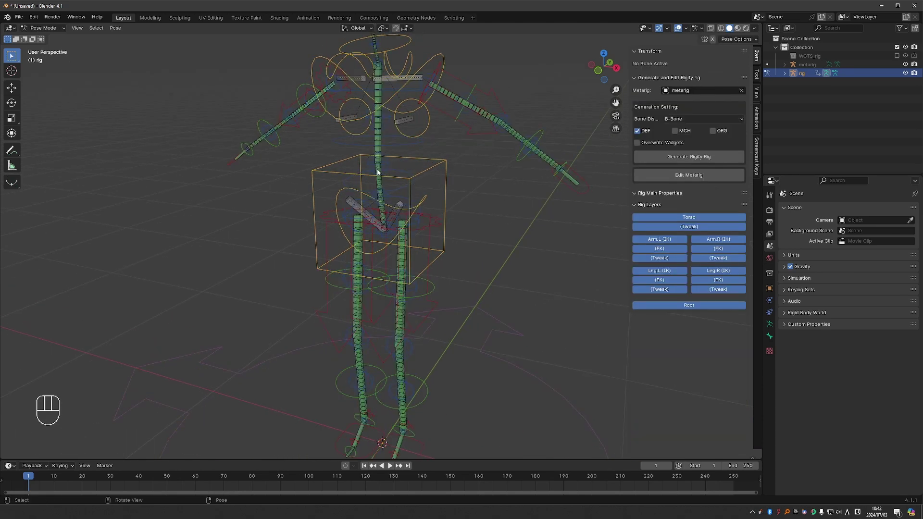
click(377, 134)
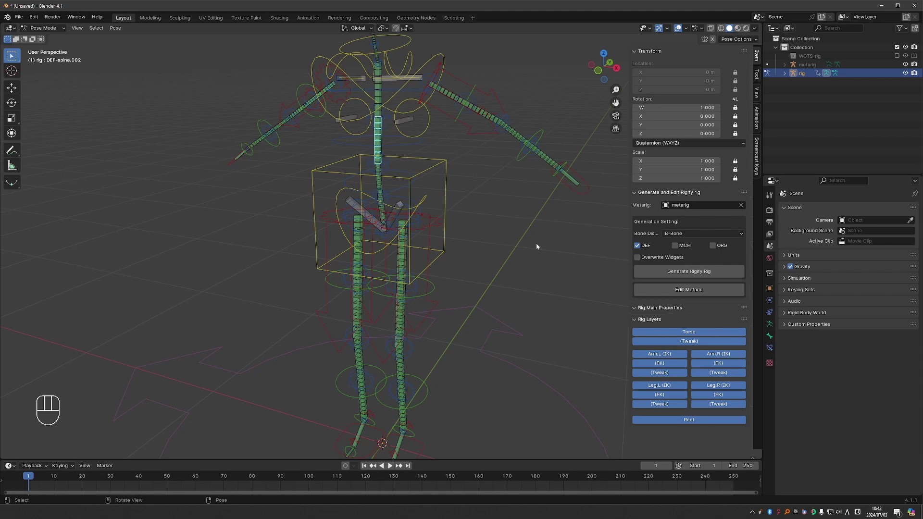
click(637, 257)
Widen the sidebar and set the generation Bone Display dropdown to B-Bone.
drag(630, 242, 588, 243)
click(657, 234)
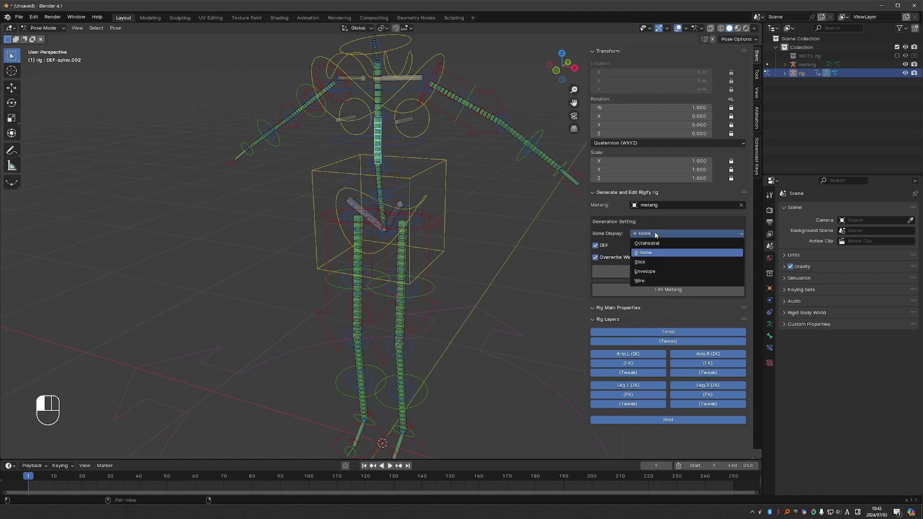
click(660, 254)
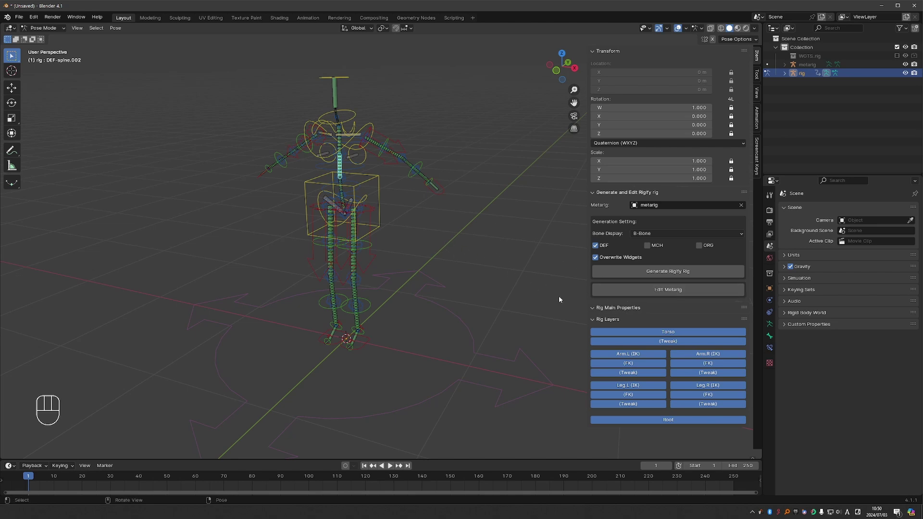
Edit the metarig to lift upper_arm.L with G, then regenerate the Rigify rig.
click(666, 290)
middle_drag(354, 211, 356, 192)
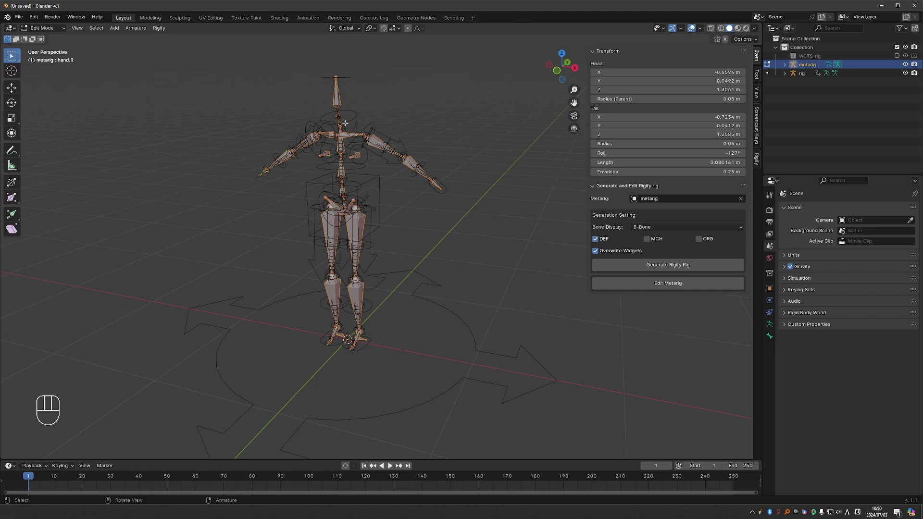
key(Tab)
click(374, 138)
key(g)
key(g)
click(384, 92)
click(667, 265)
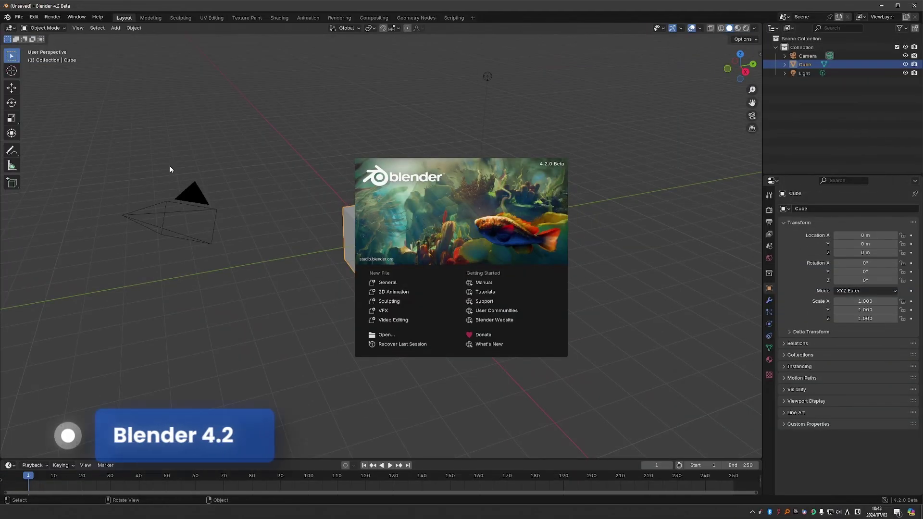
Dismiss the 4.2 splash screen and open Preferences on the Add-ons list.
click(169, 166)
click(32, 18)
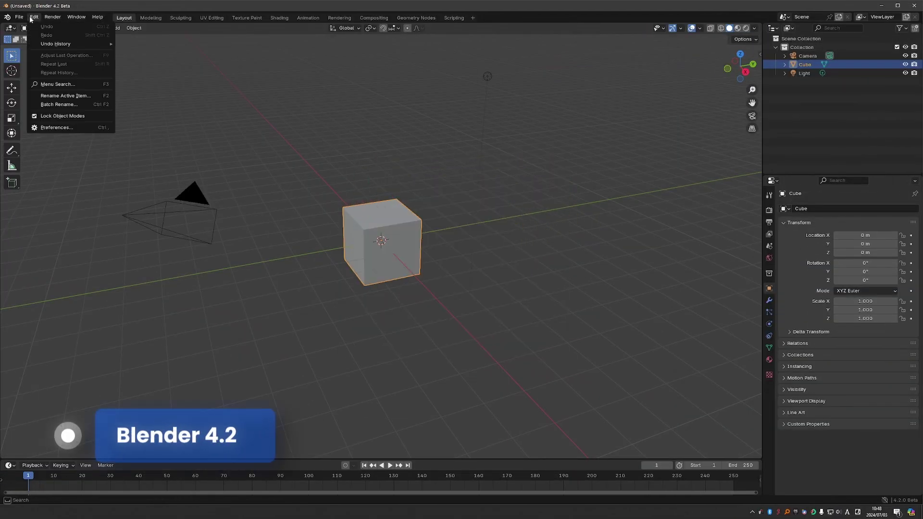
click(57, 128)
drag(111, 7, 478, 76)
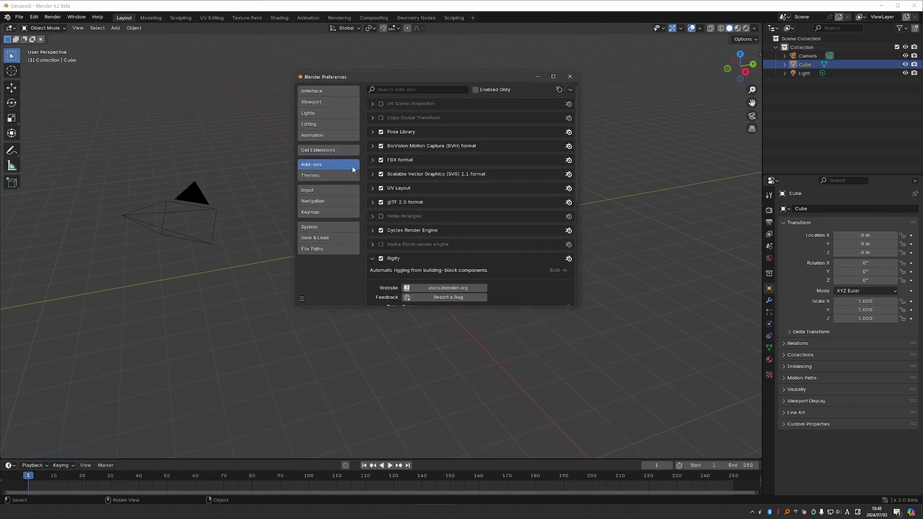
click(331, 150)
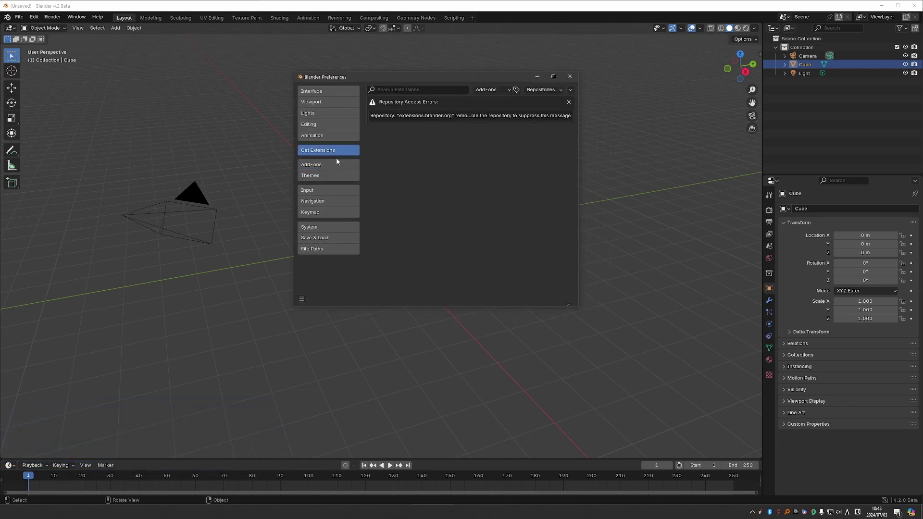
click(321, 166)
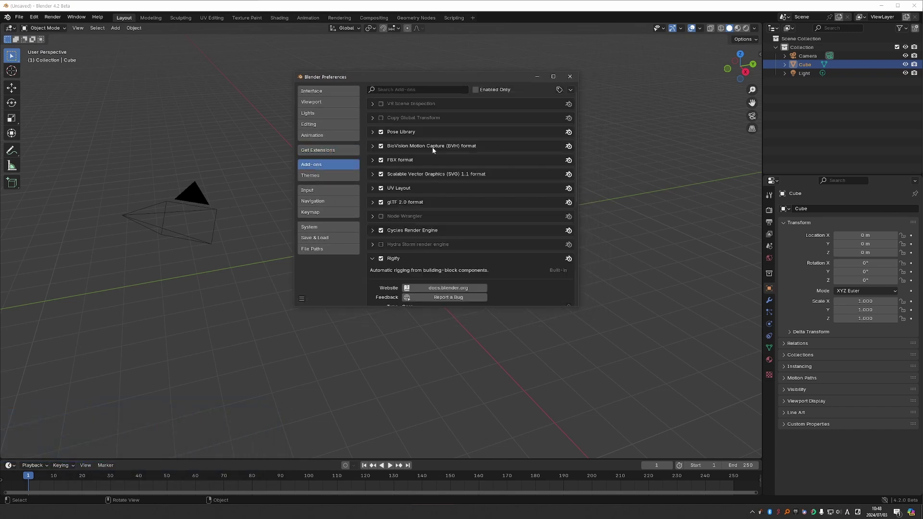
Install rigify_generate_plus.py via Install from Disk and expand the Rigify Generate and Edit entry.
click(570, 89)
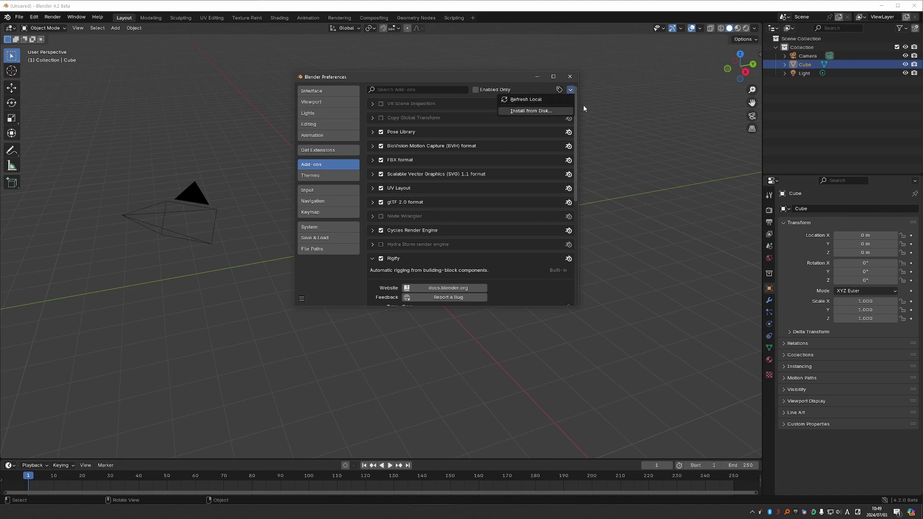
click(555, 111)
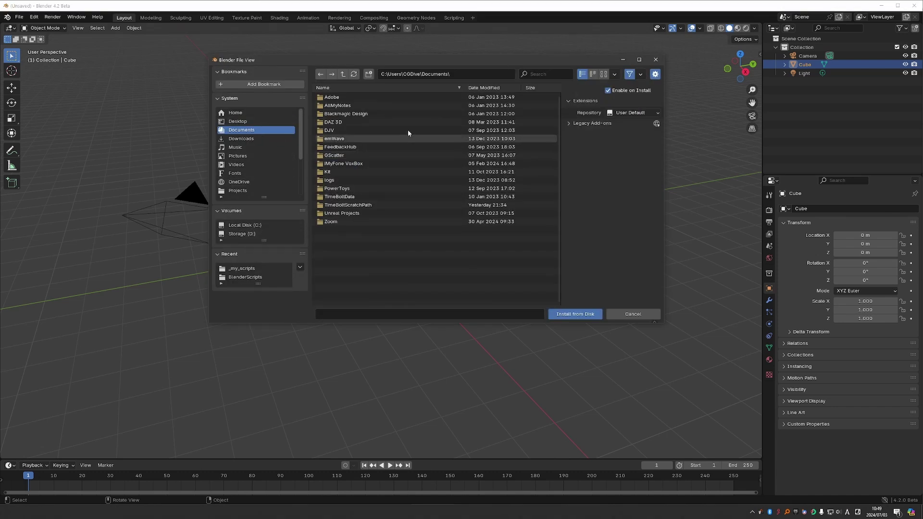
double_click(368, 172)
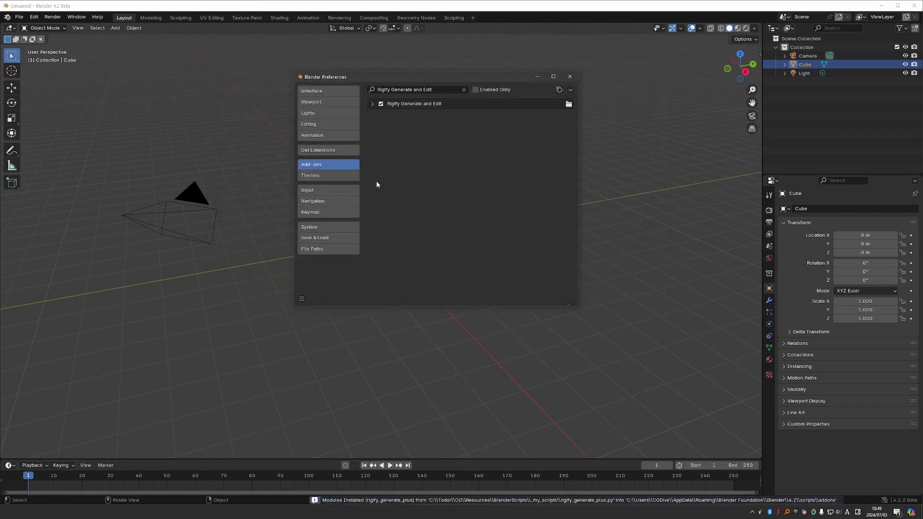
click(372, 104)
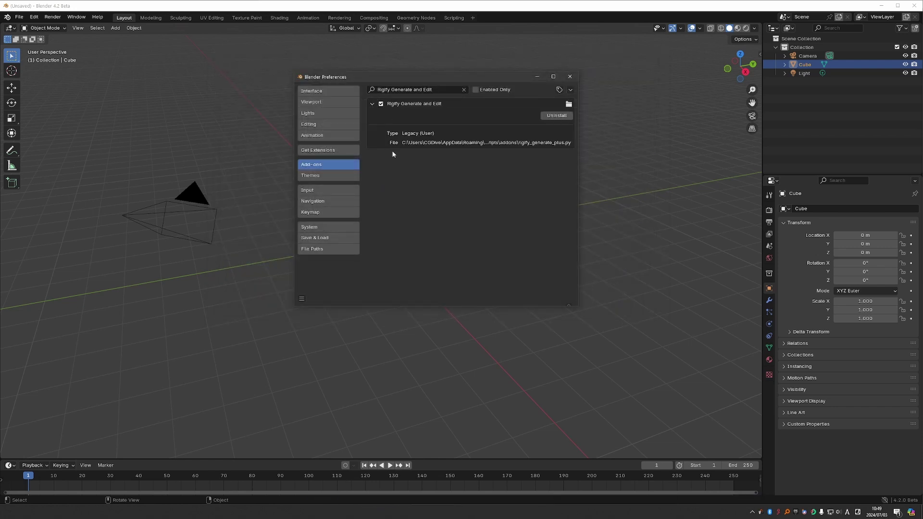
Delete every default object and add a Human (Meta-Rig) armature.
click(570, 76)
key(n)
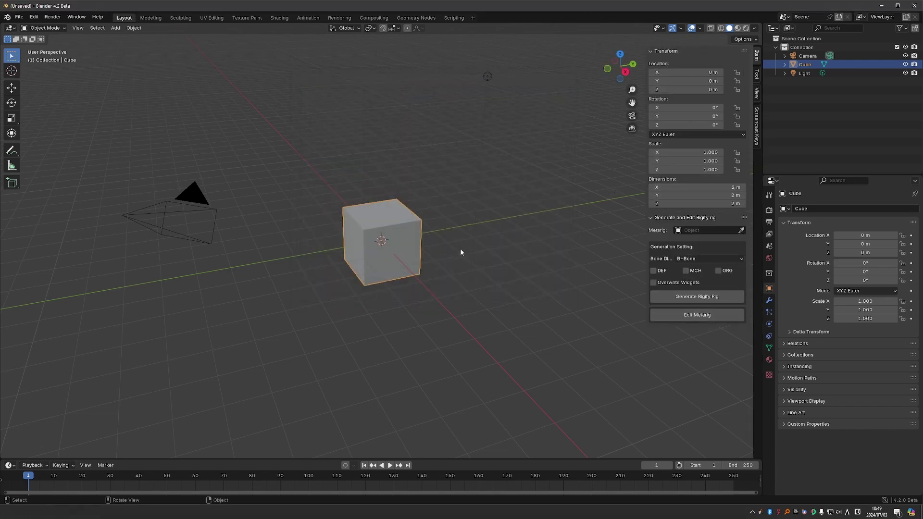
key(a)
key(Delete)
key(shift+a)
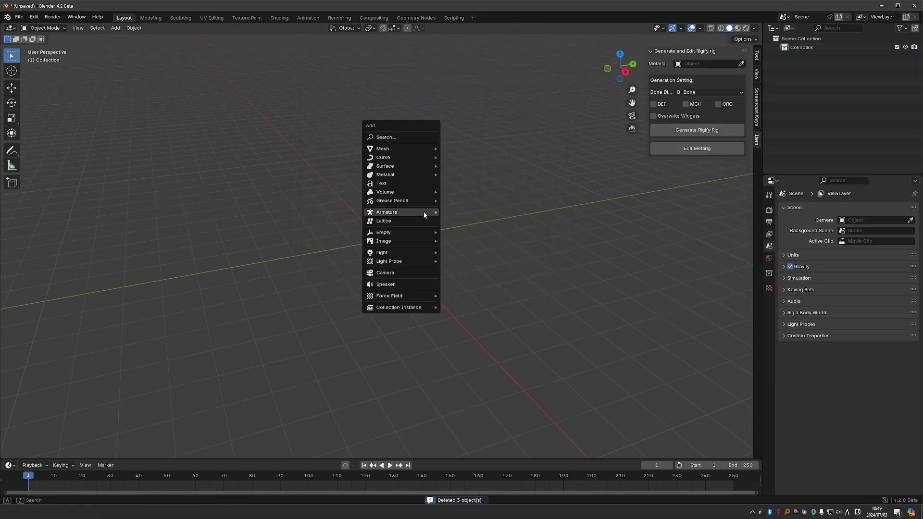
mouse_move(425, 212)
click(539, 222)
Set Metarig to 'metarig', tick DEF and Overwrite Widgets, and generate the Rigify rig.
click(701, 230)
click(696, 241)
click(654, 270)
click(654, 283)
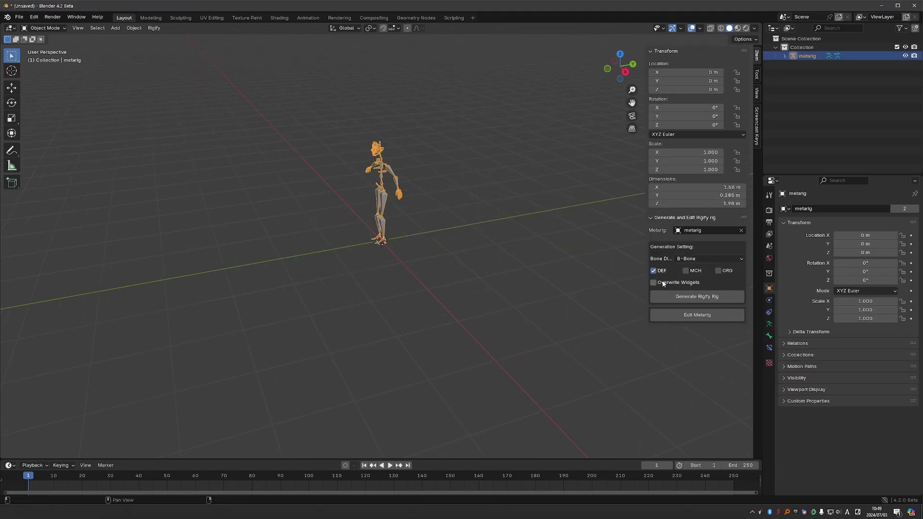
click(696, 297)
middle_drag(394, 255, 418, 279)
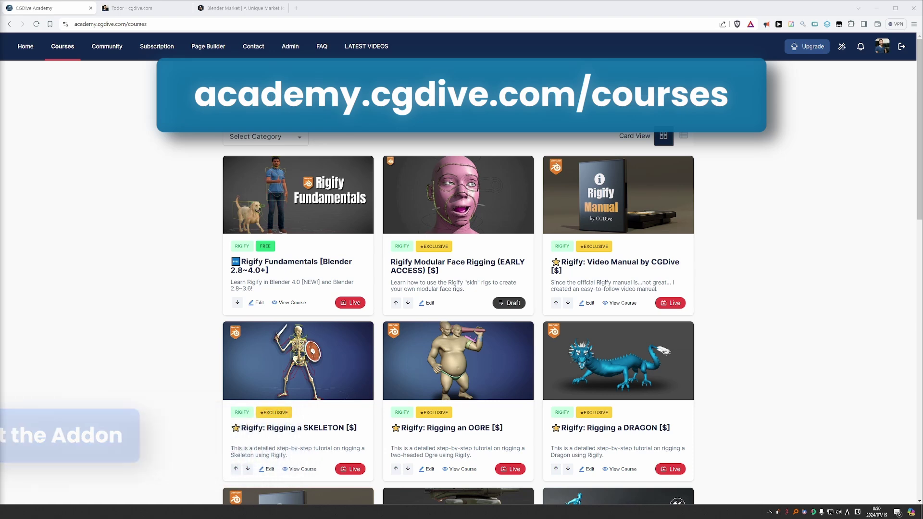
Open the Rigify Modular Face Rigging course and its P2 lesson listing rigify_generate_plus.py downloads.
click(448, 216)
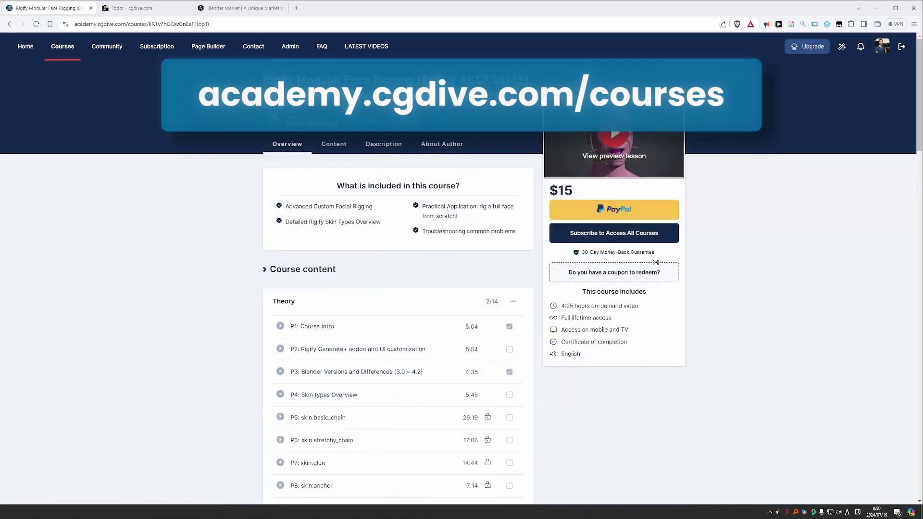
scroll(350, 240, down, 3)
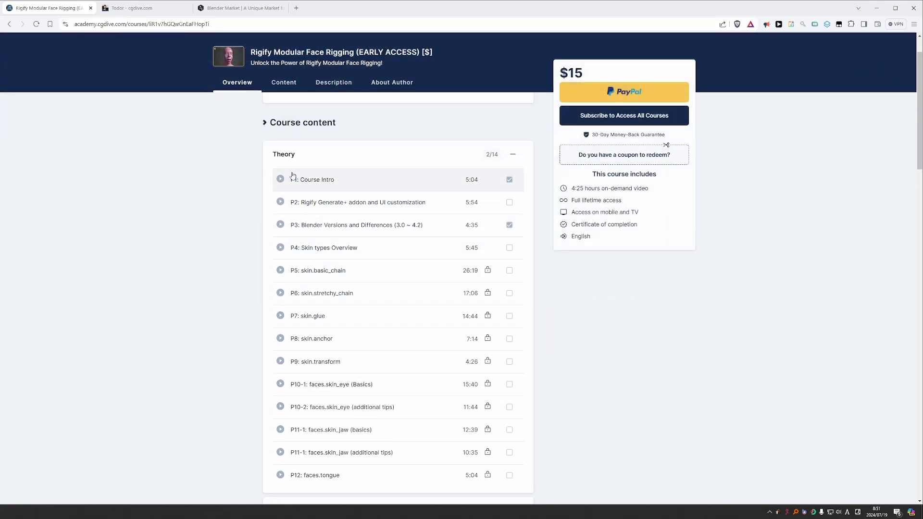
click(334, 206)
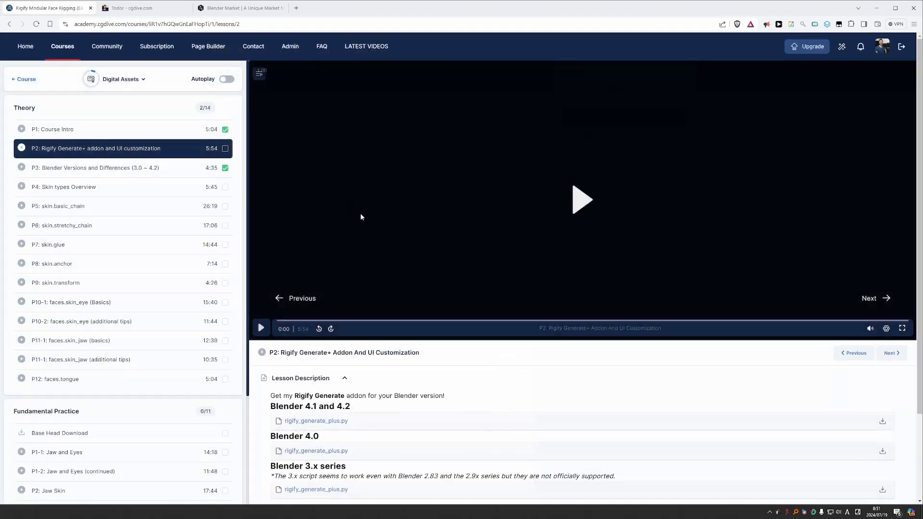
scroll(320, 328, down, 2)
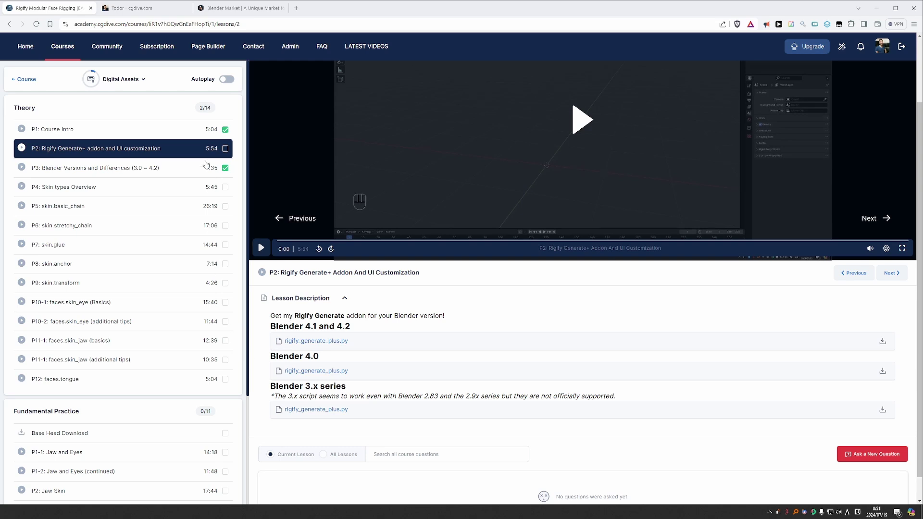
Glance at the creator's Gumroad products, then show the Blender Market homepage with its product categories.
click(140, 8)
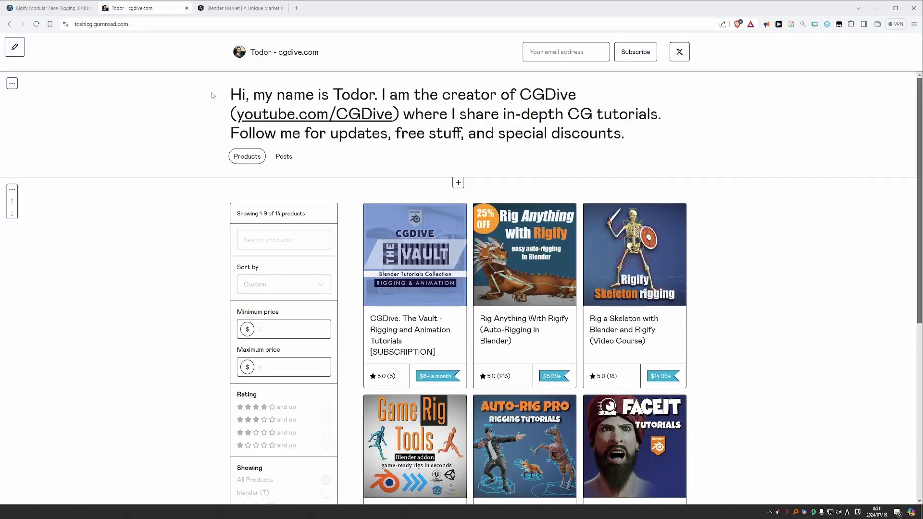
click(235, 8)
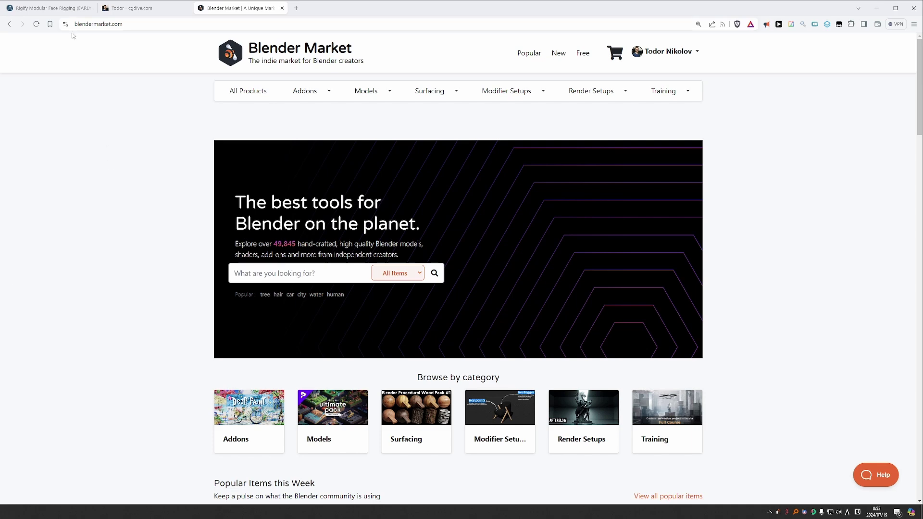
Go back through Courses to the $15 Rigify Modular Face Rigging page and scroll to its Theory lessons.
click(63, 8)
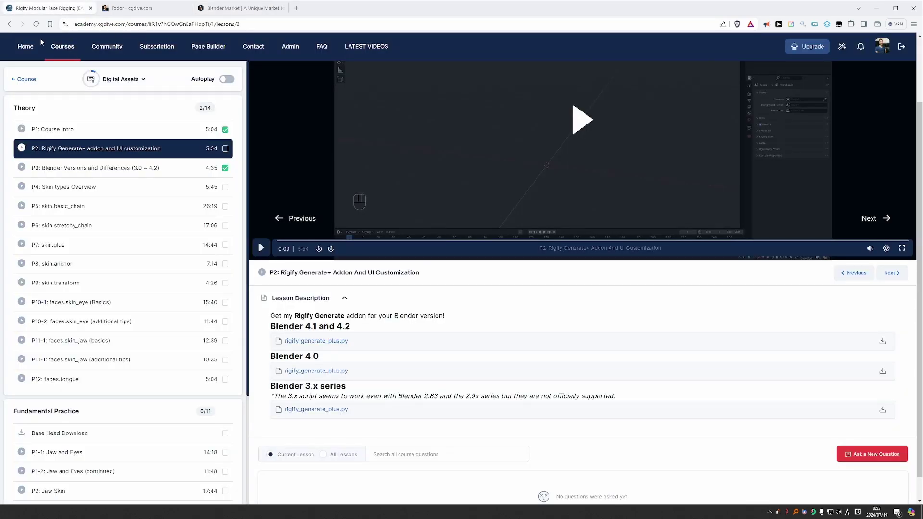
click(253, 49)
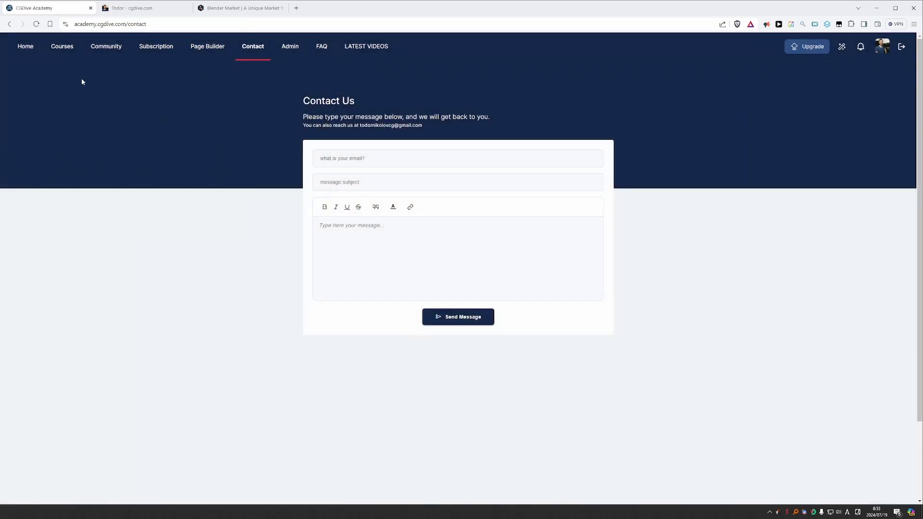
click(62, 46)
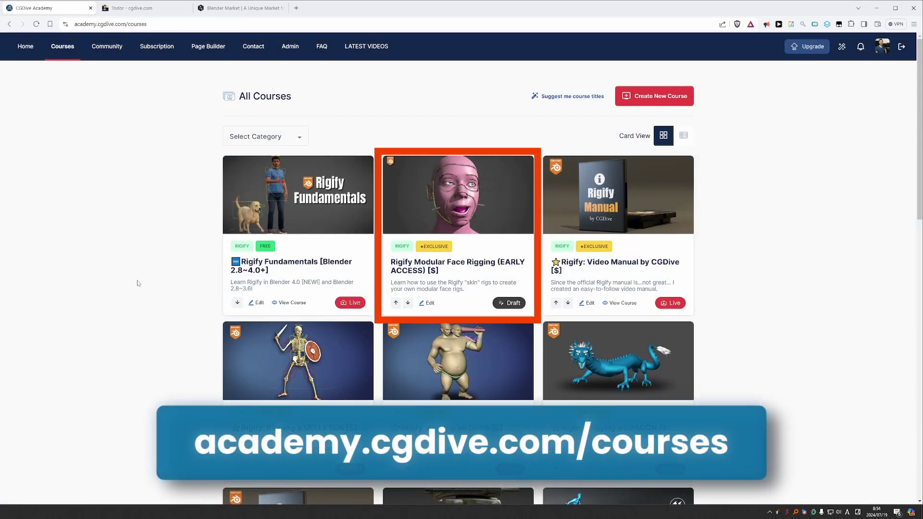
click(483, 222)
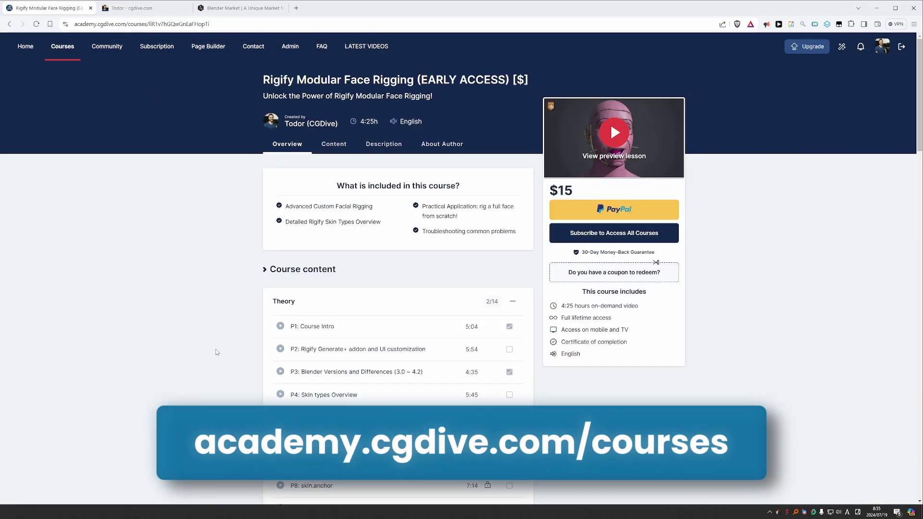
scroll(216, 352, down, 5)
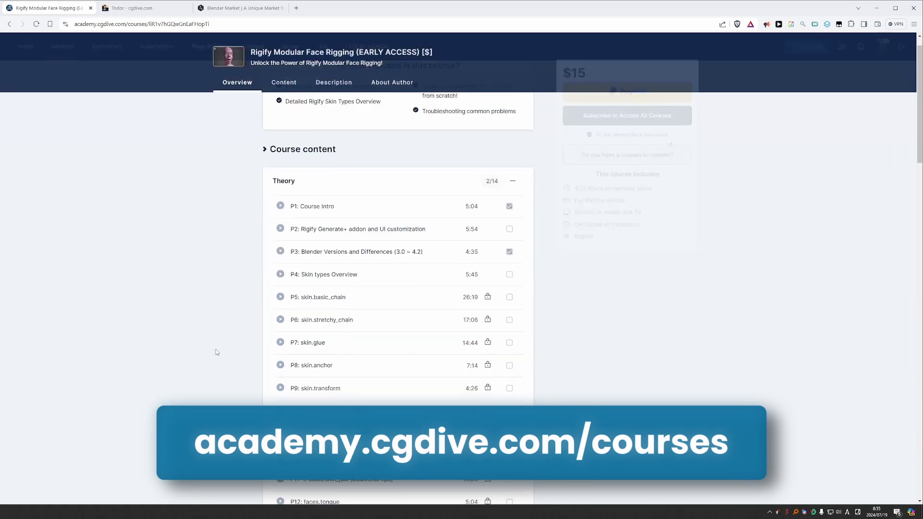